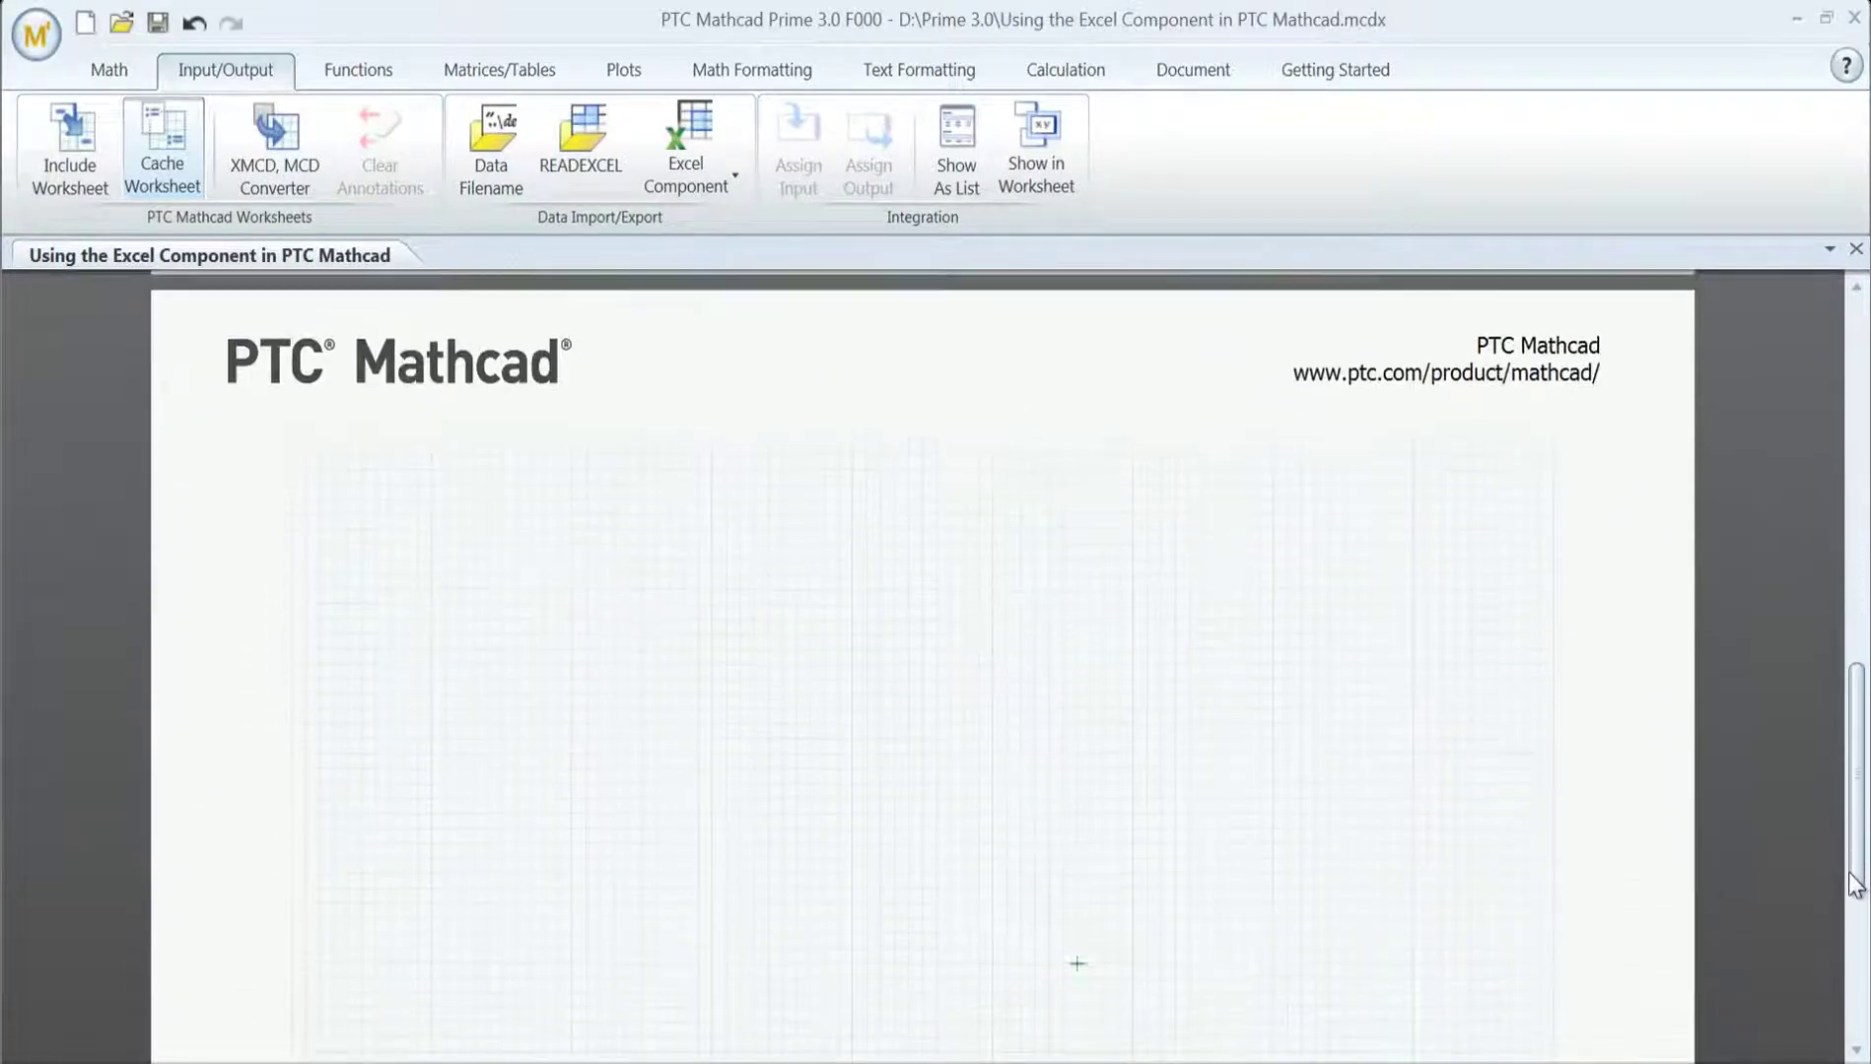
Step: Copy the metal properties table A1:E6 in Excel
left_click(351, 384)
key("shift+Right")
key("shift+Right")
key("shift+Right")
key("shift+Right")
key("shift+Down")
key("shift+Down")
key("shift+Down")
key("shift+Down")
key("ctrl+c")
Step: Insert an Excel component, paste the metals table into it, and widen a column
left_click(718, 173)
left_click(738, 242)
double_click(681, 664)
key("ctrl+v")
left_click_drag(1084, 405, 1311, 414)
Step: Apply a green table style, sort by ascending density, and widen the component to show all columns
left_click(1293, 244)
left_click(1501, 414)
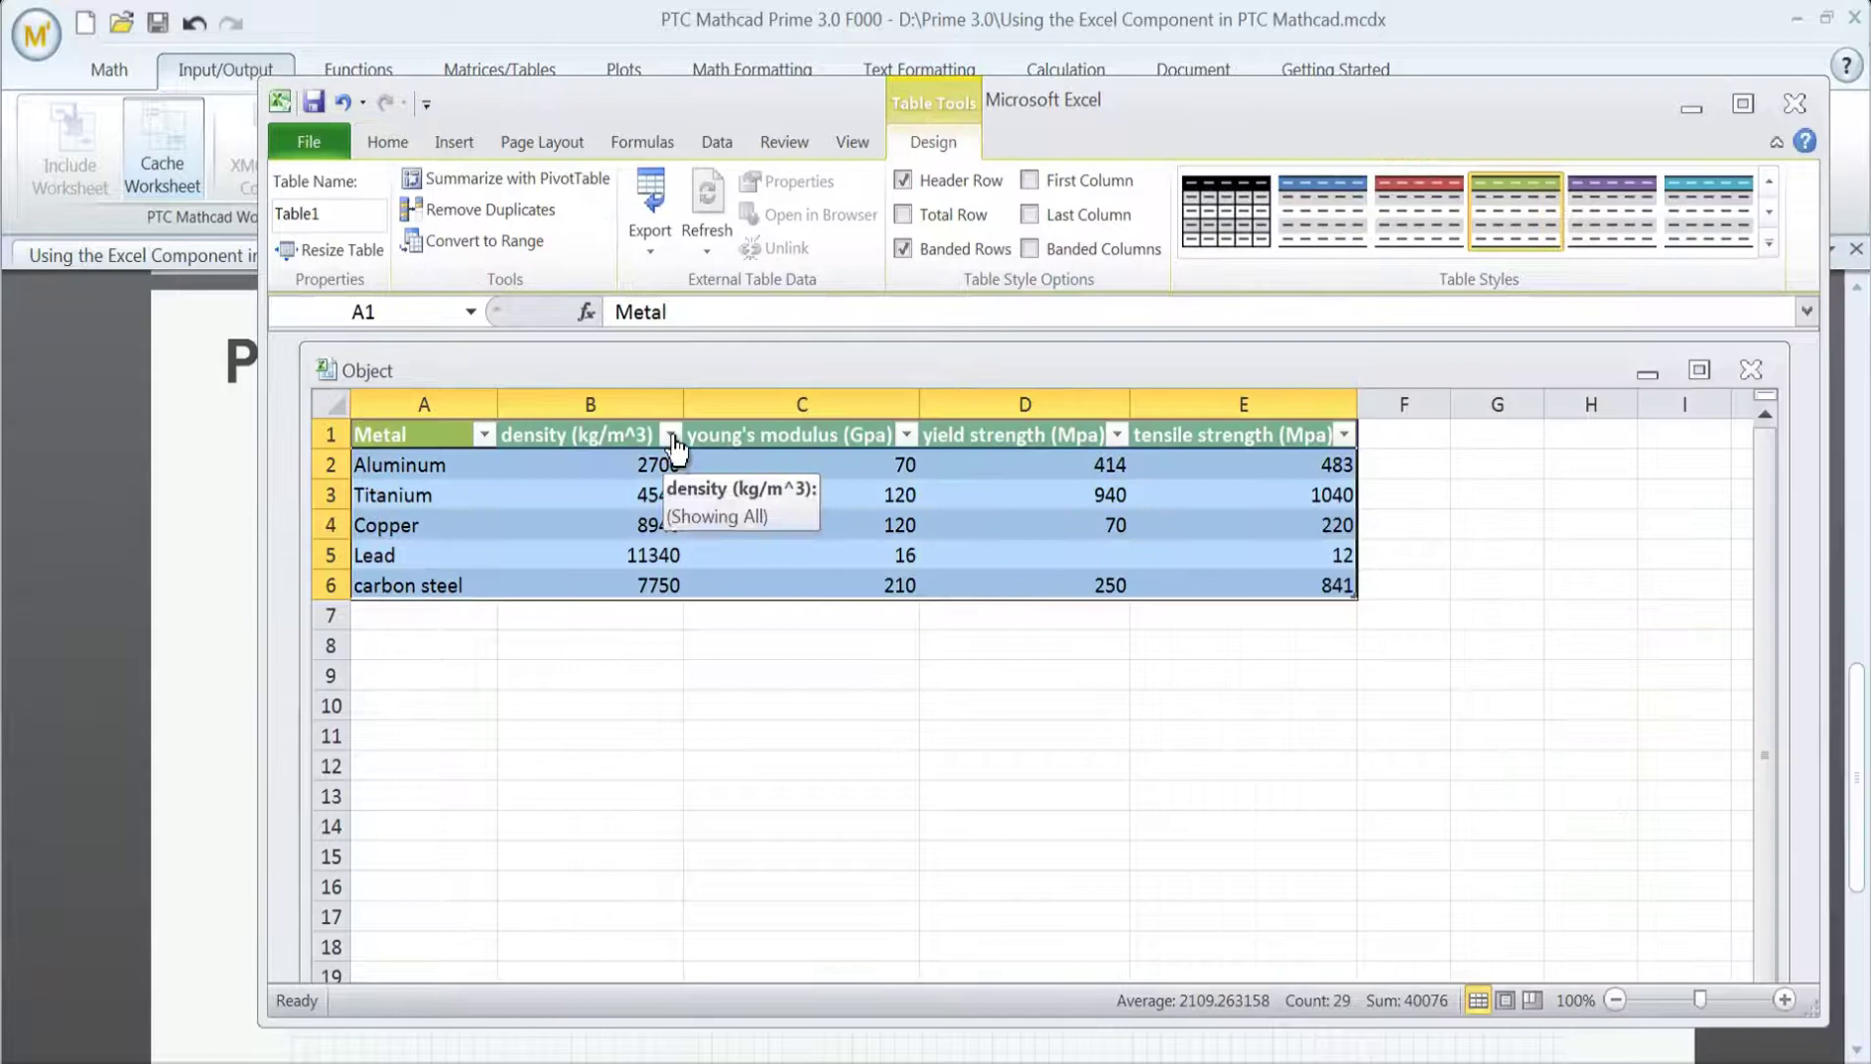
left_click(670, 435)
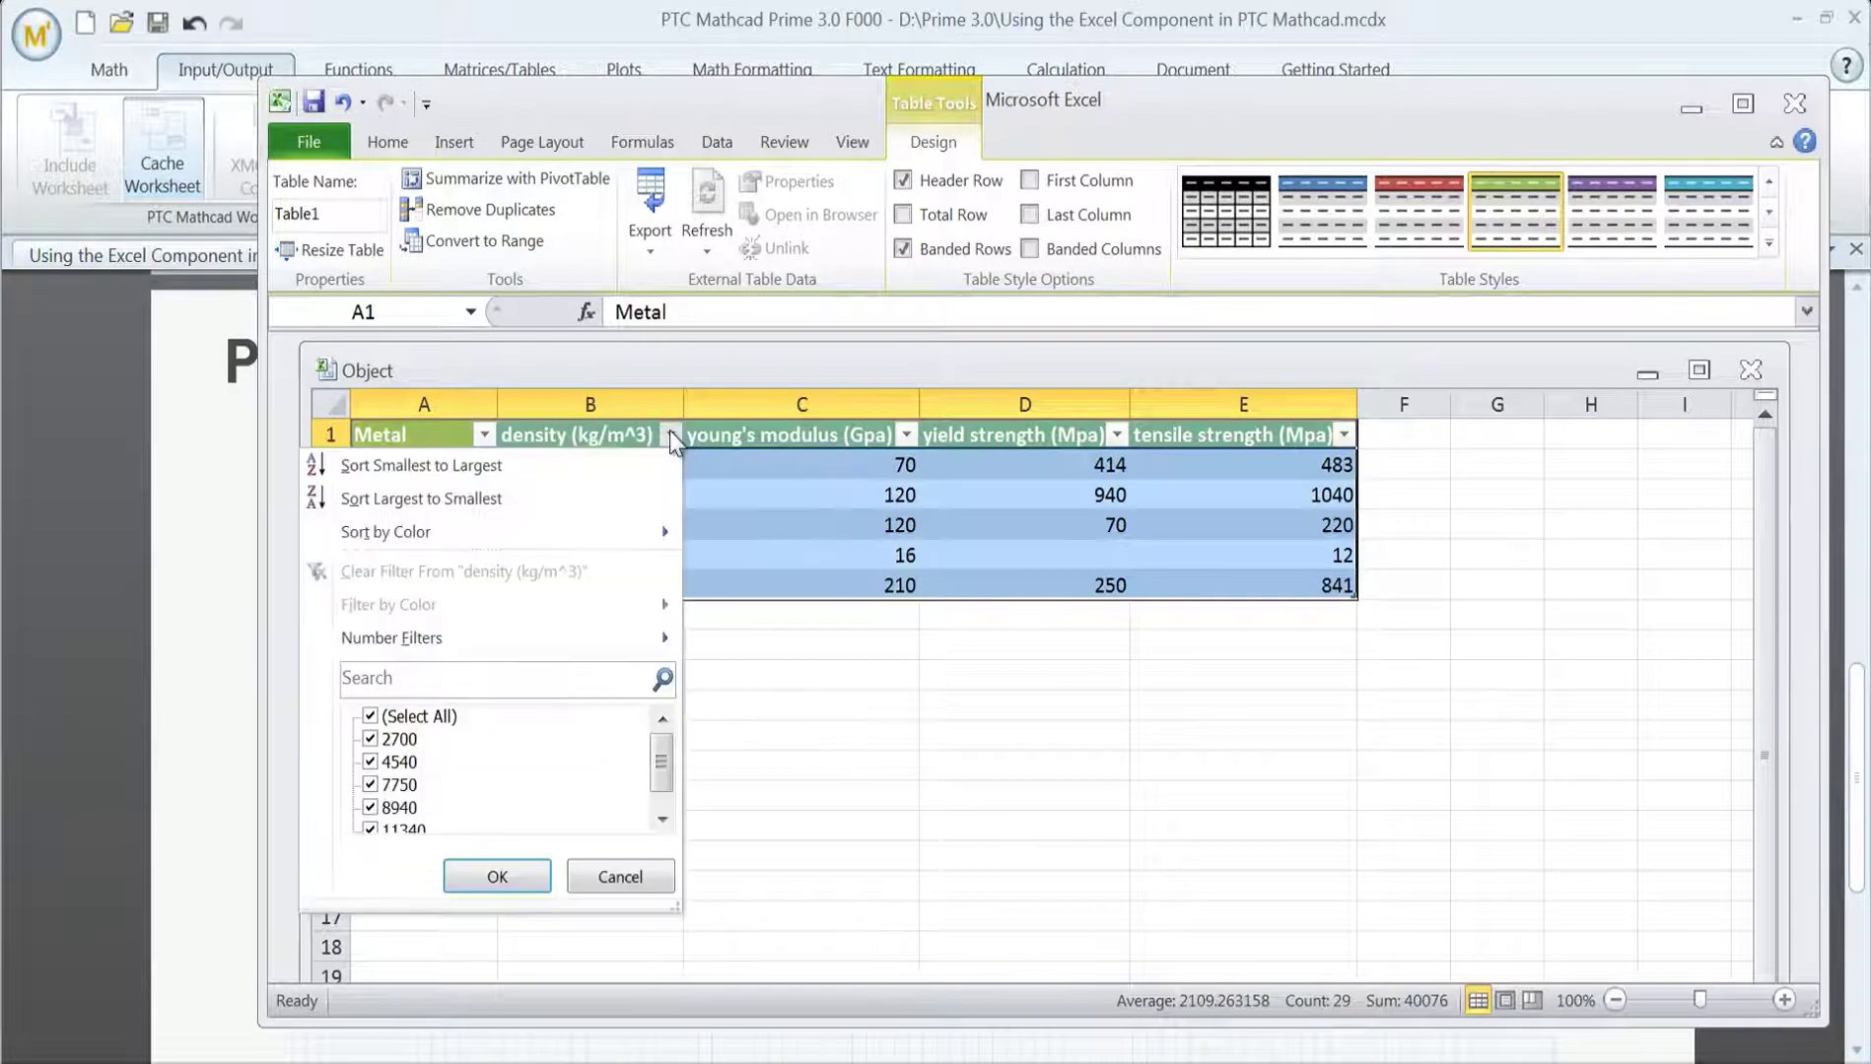
left_click(514, 465)
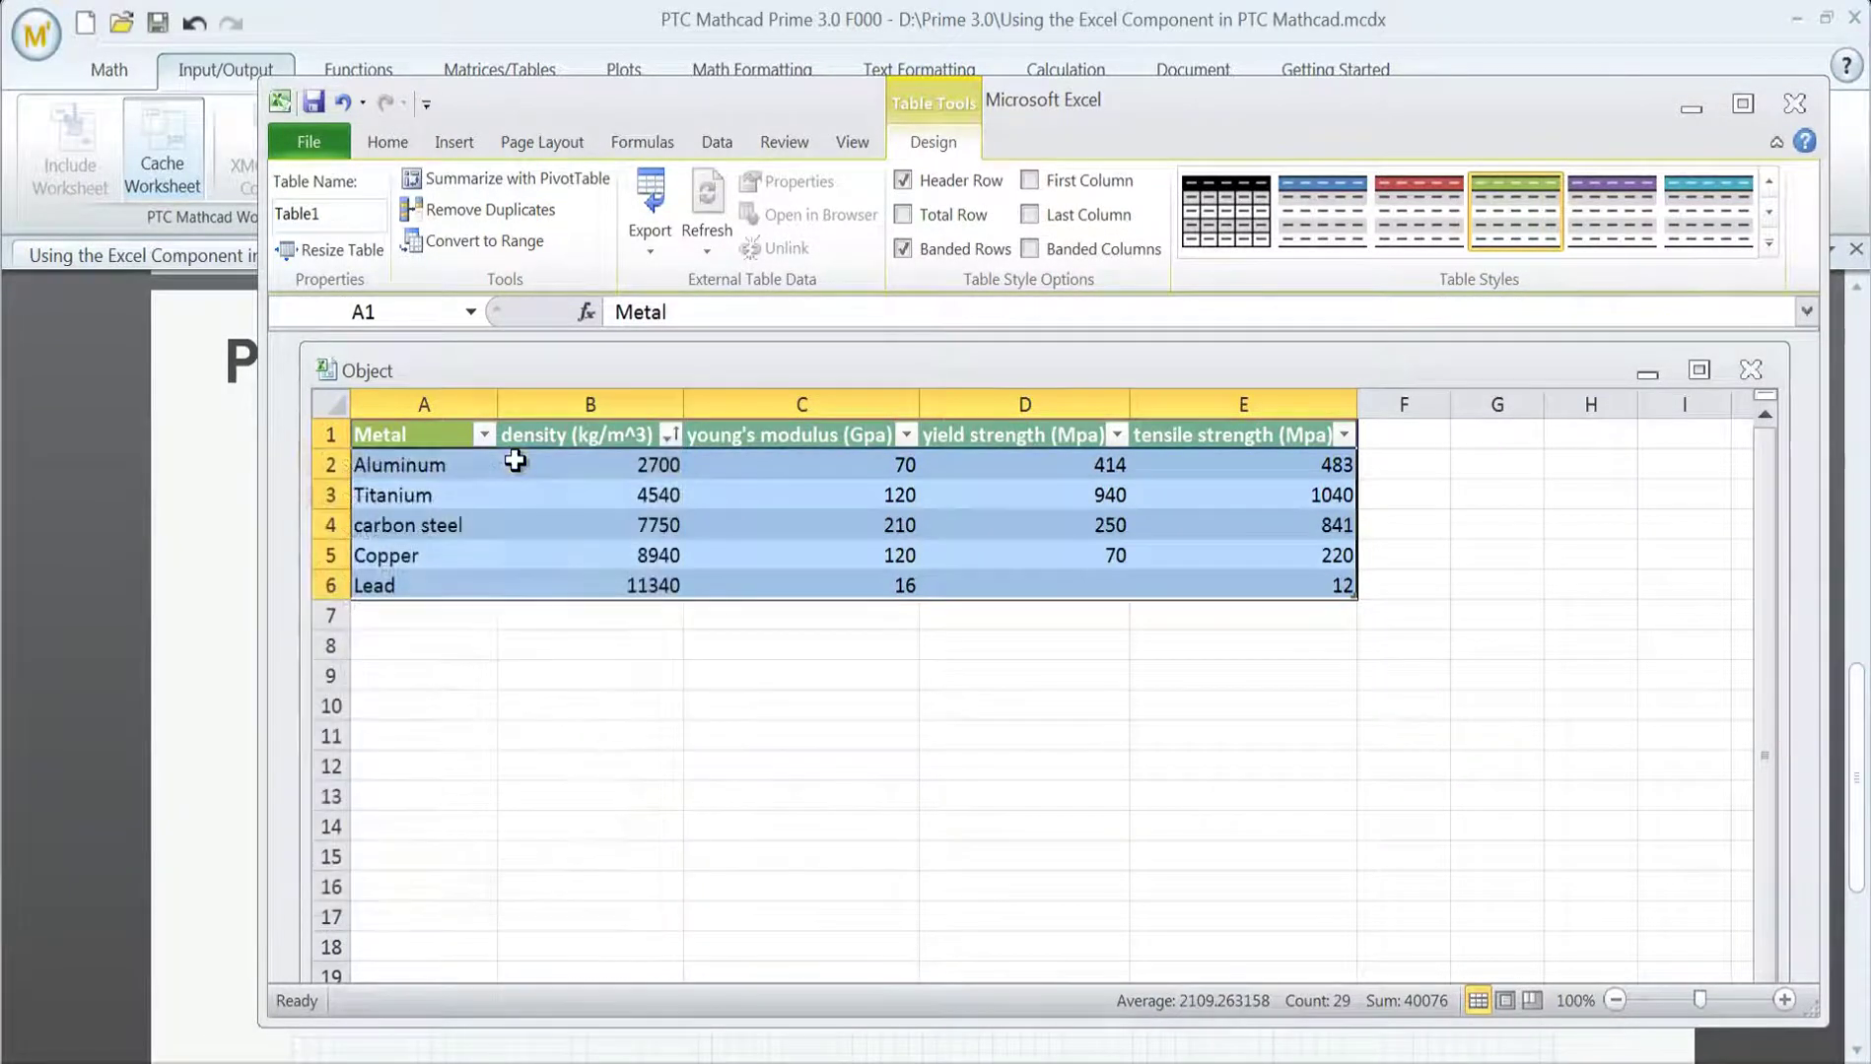
left_click(1793, 105)
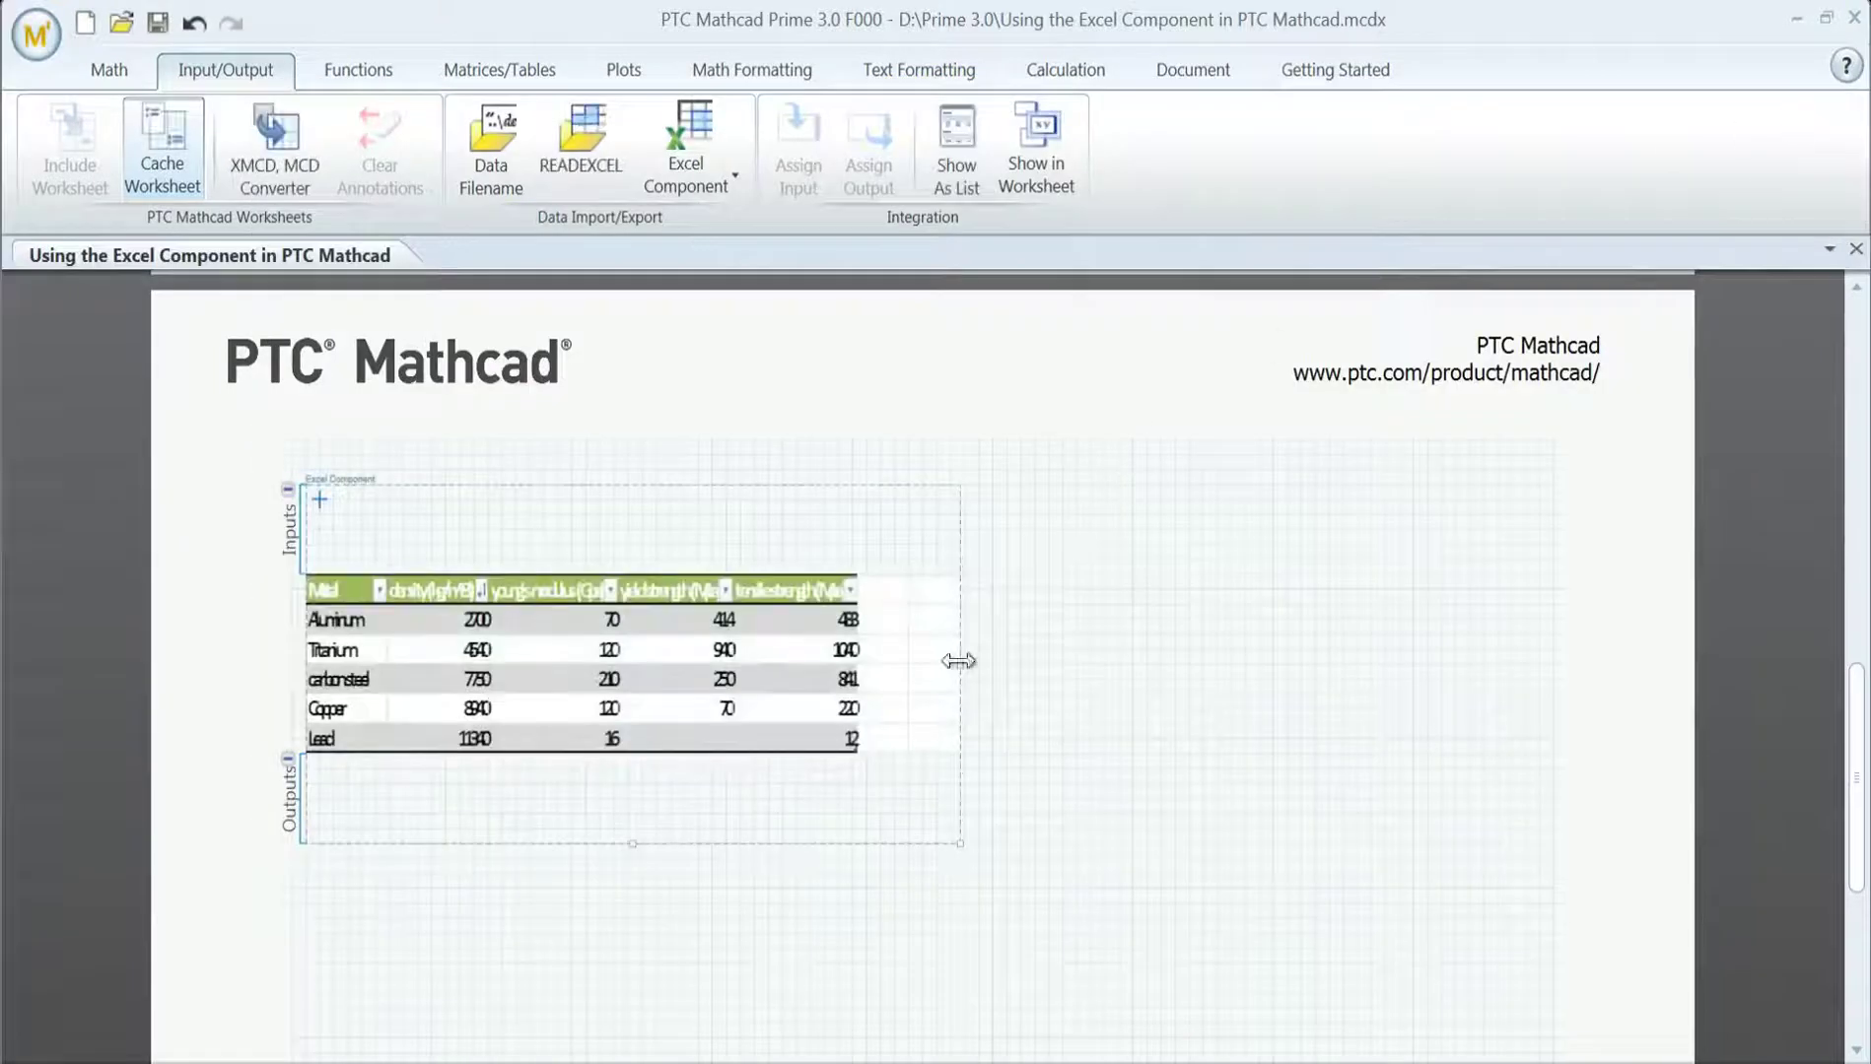
left_click_drag(959, 661, 1482, 647)
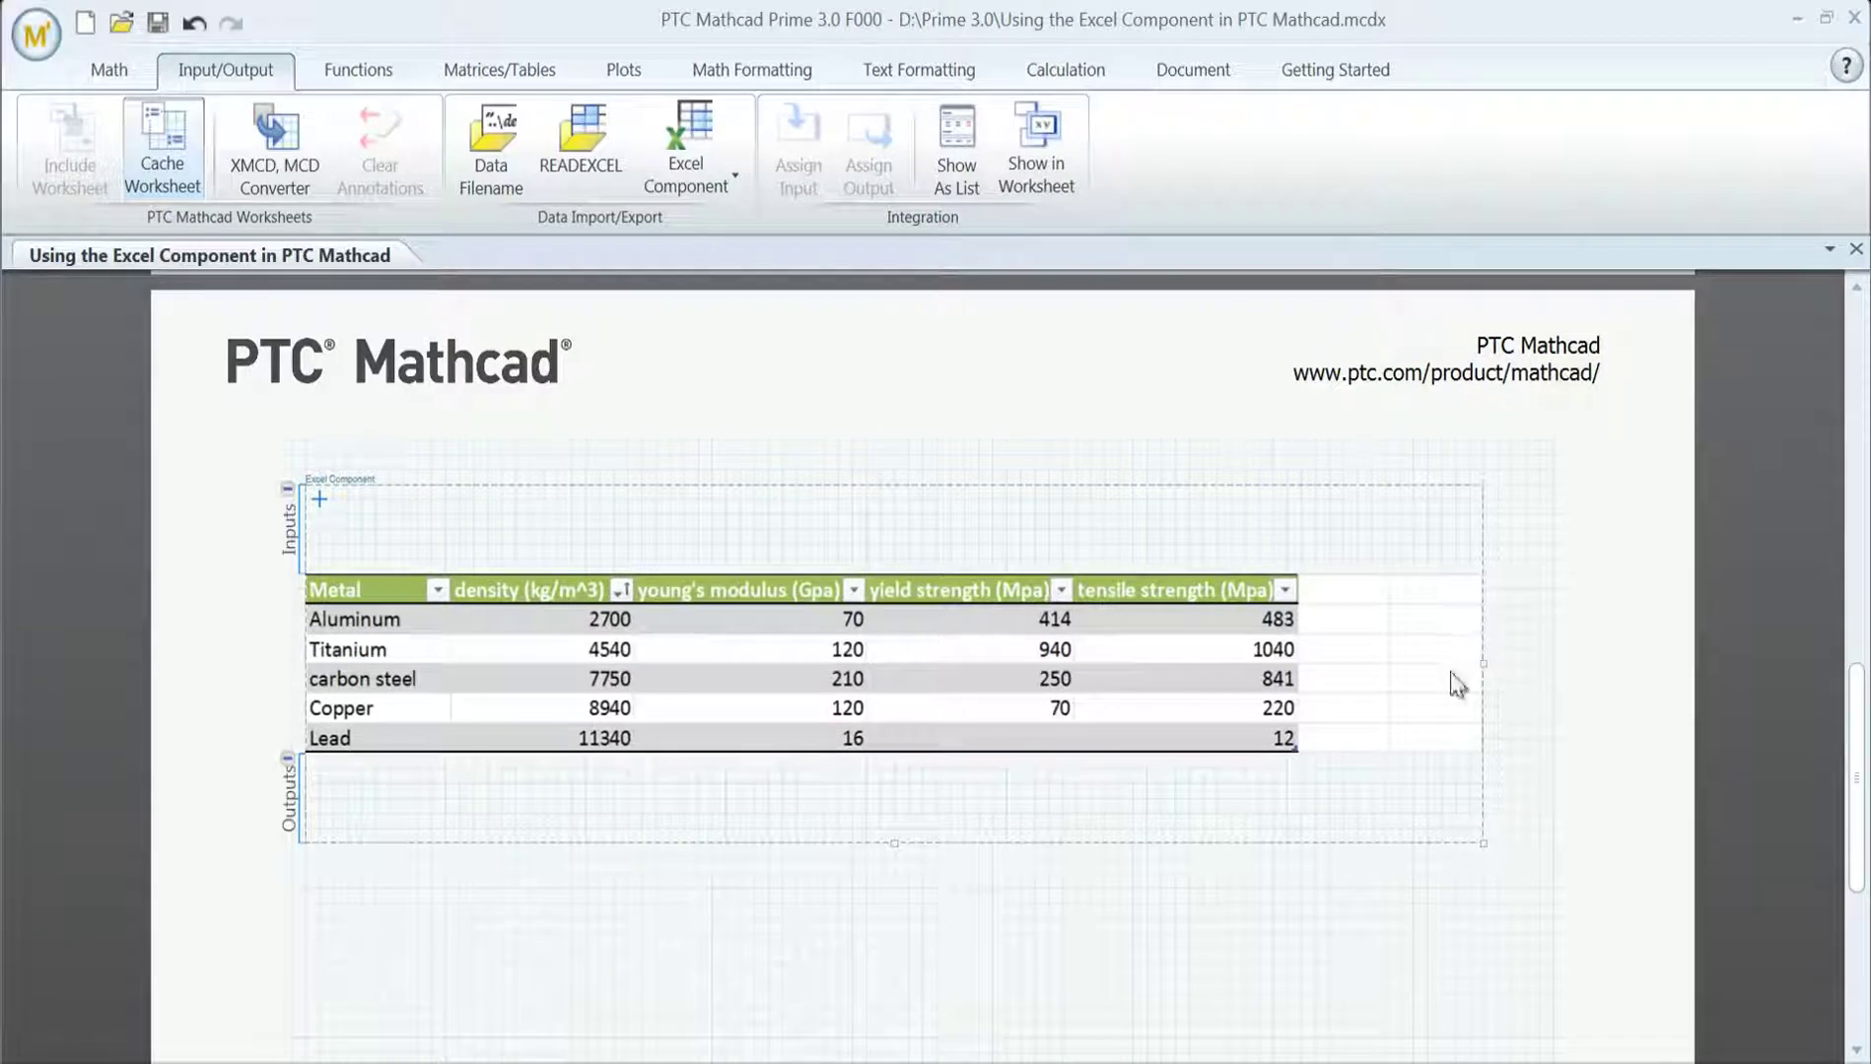
Step: Define ρ, ε, τ, σ from columns B–E with kg/m³, GPa and MPa units
left_click(339, 791)
type("ρ")
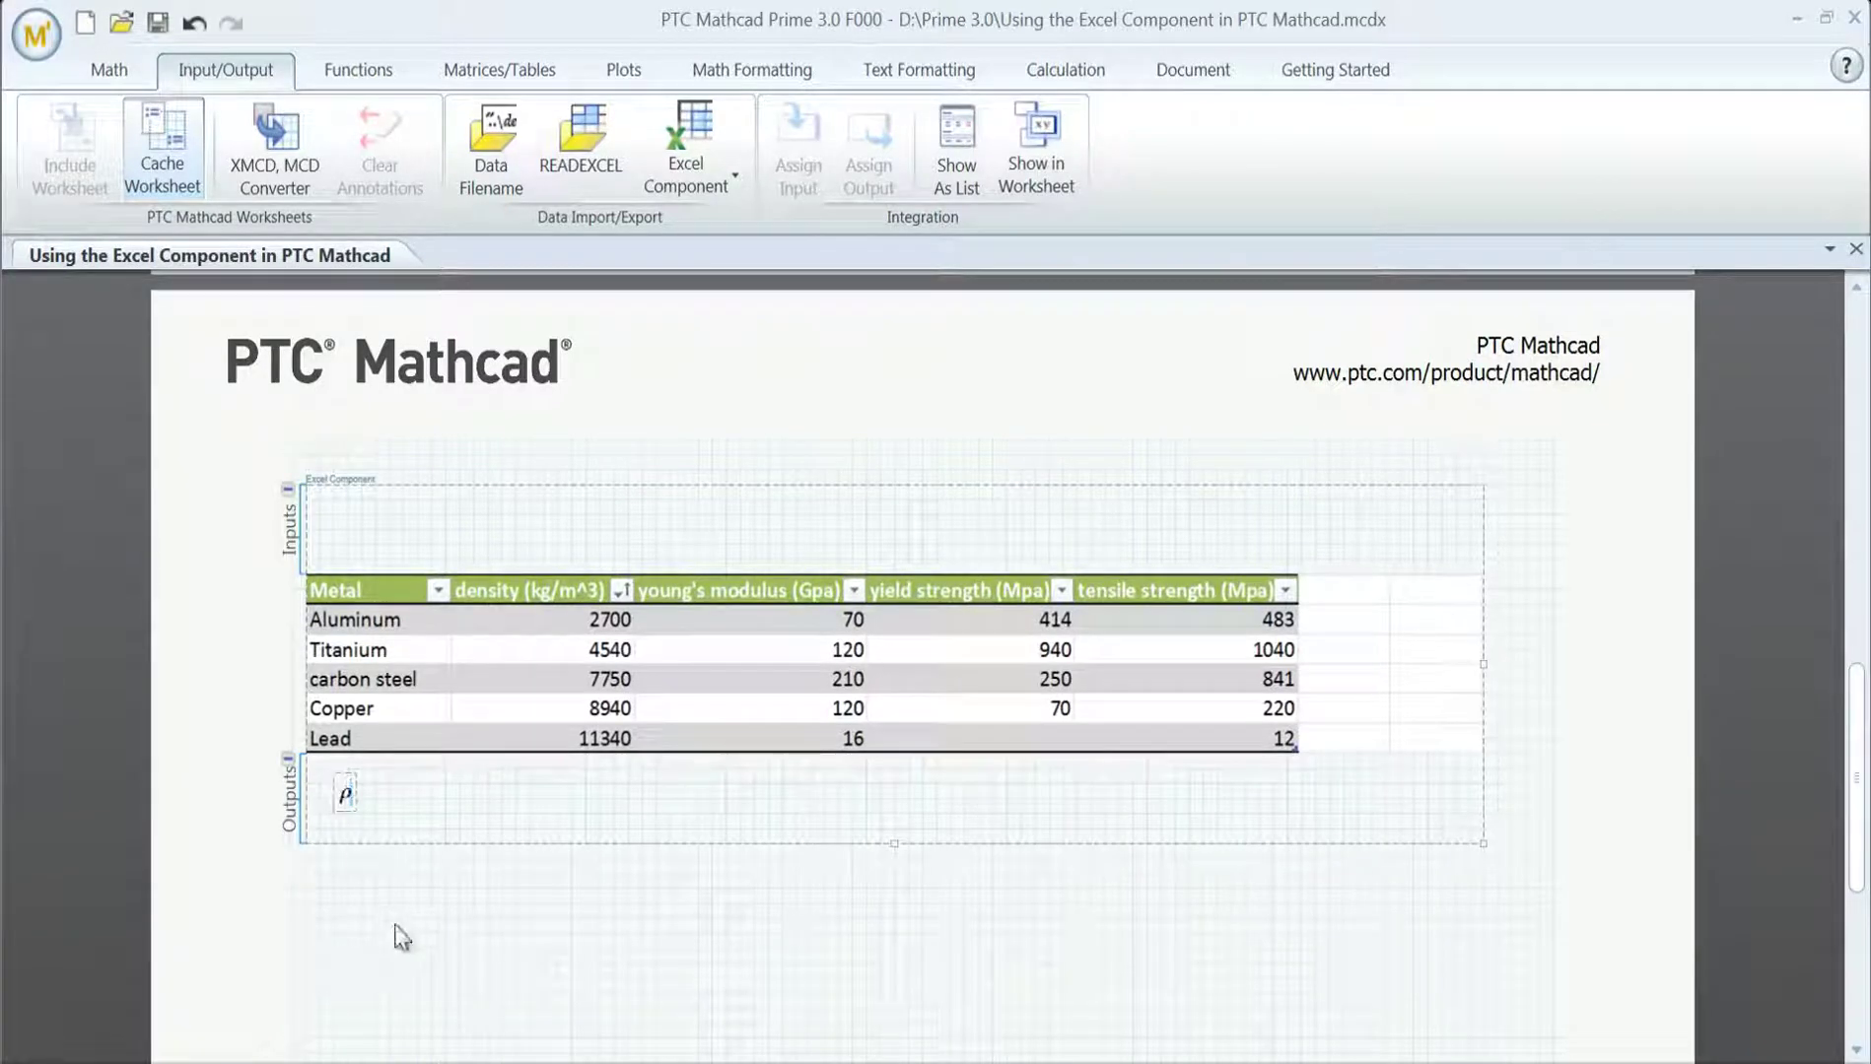
type(":B6”·")
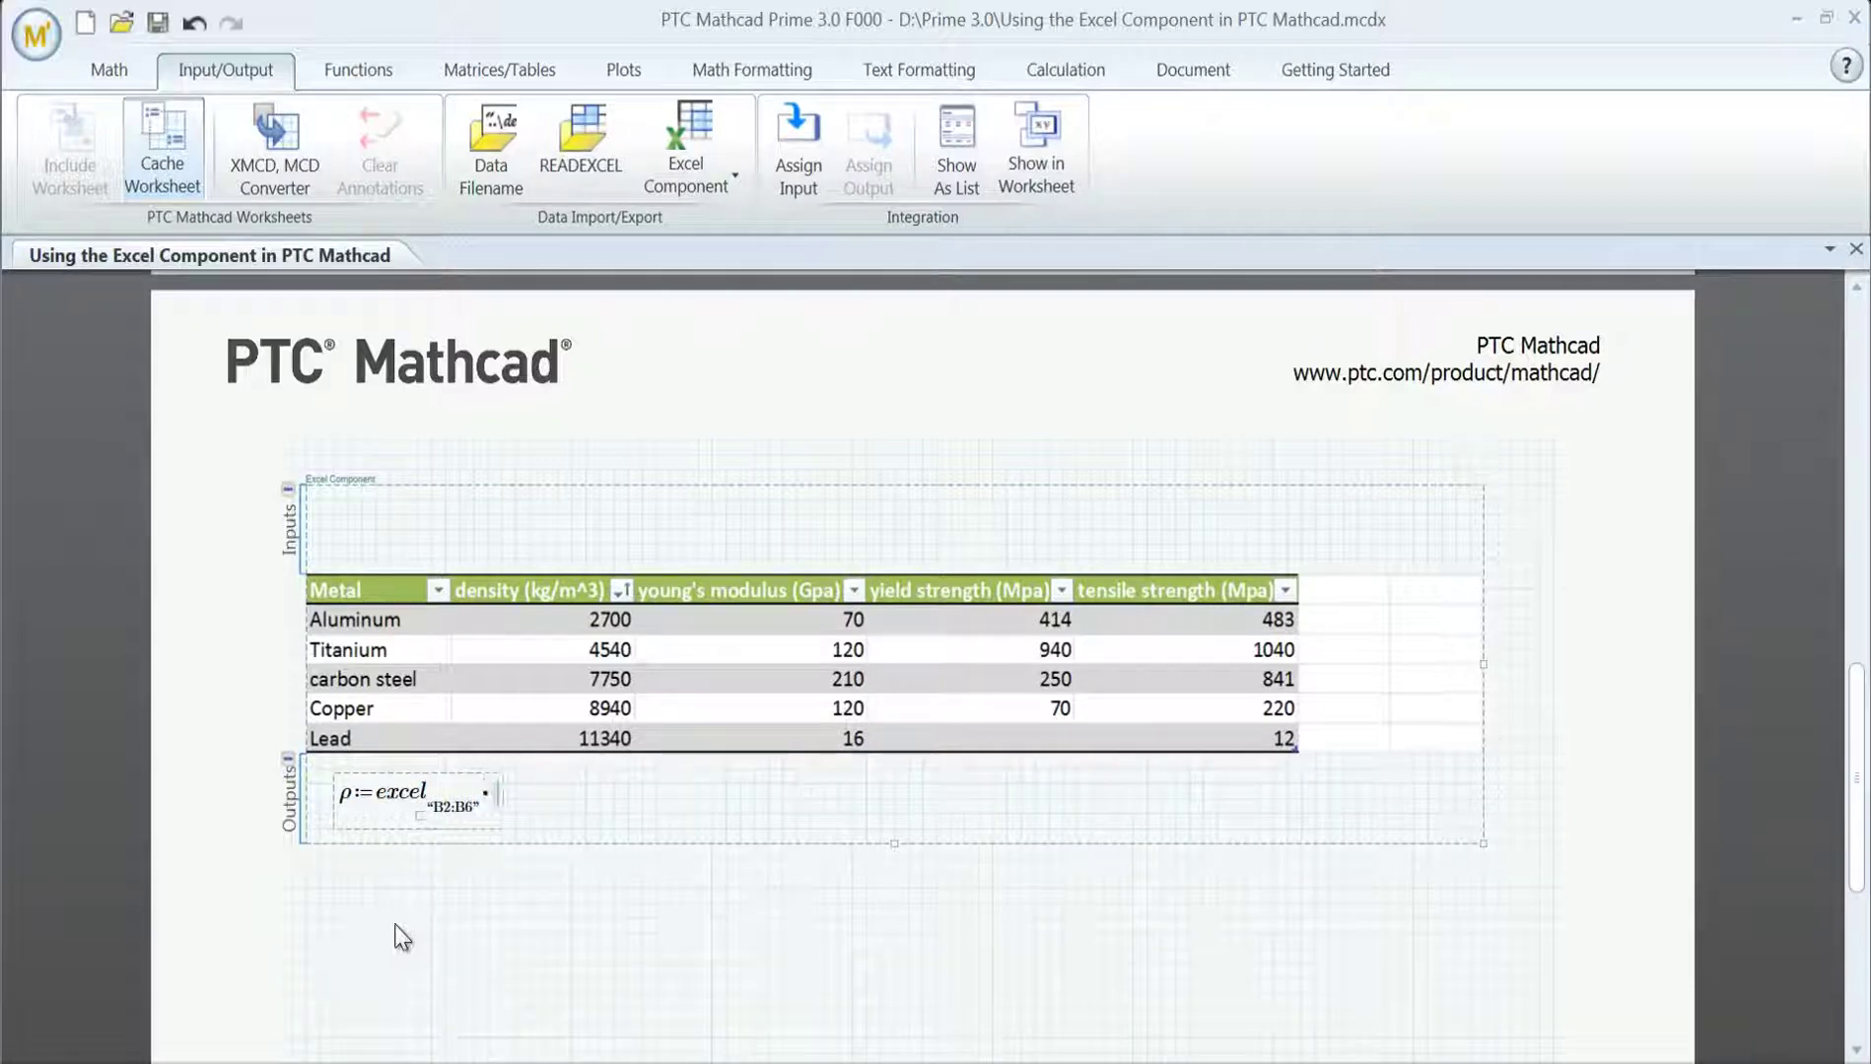
type("kg/m^3")
left_click(567, 797)
type("e")
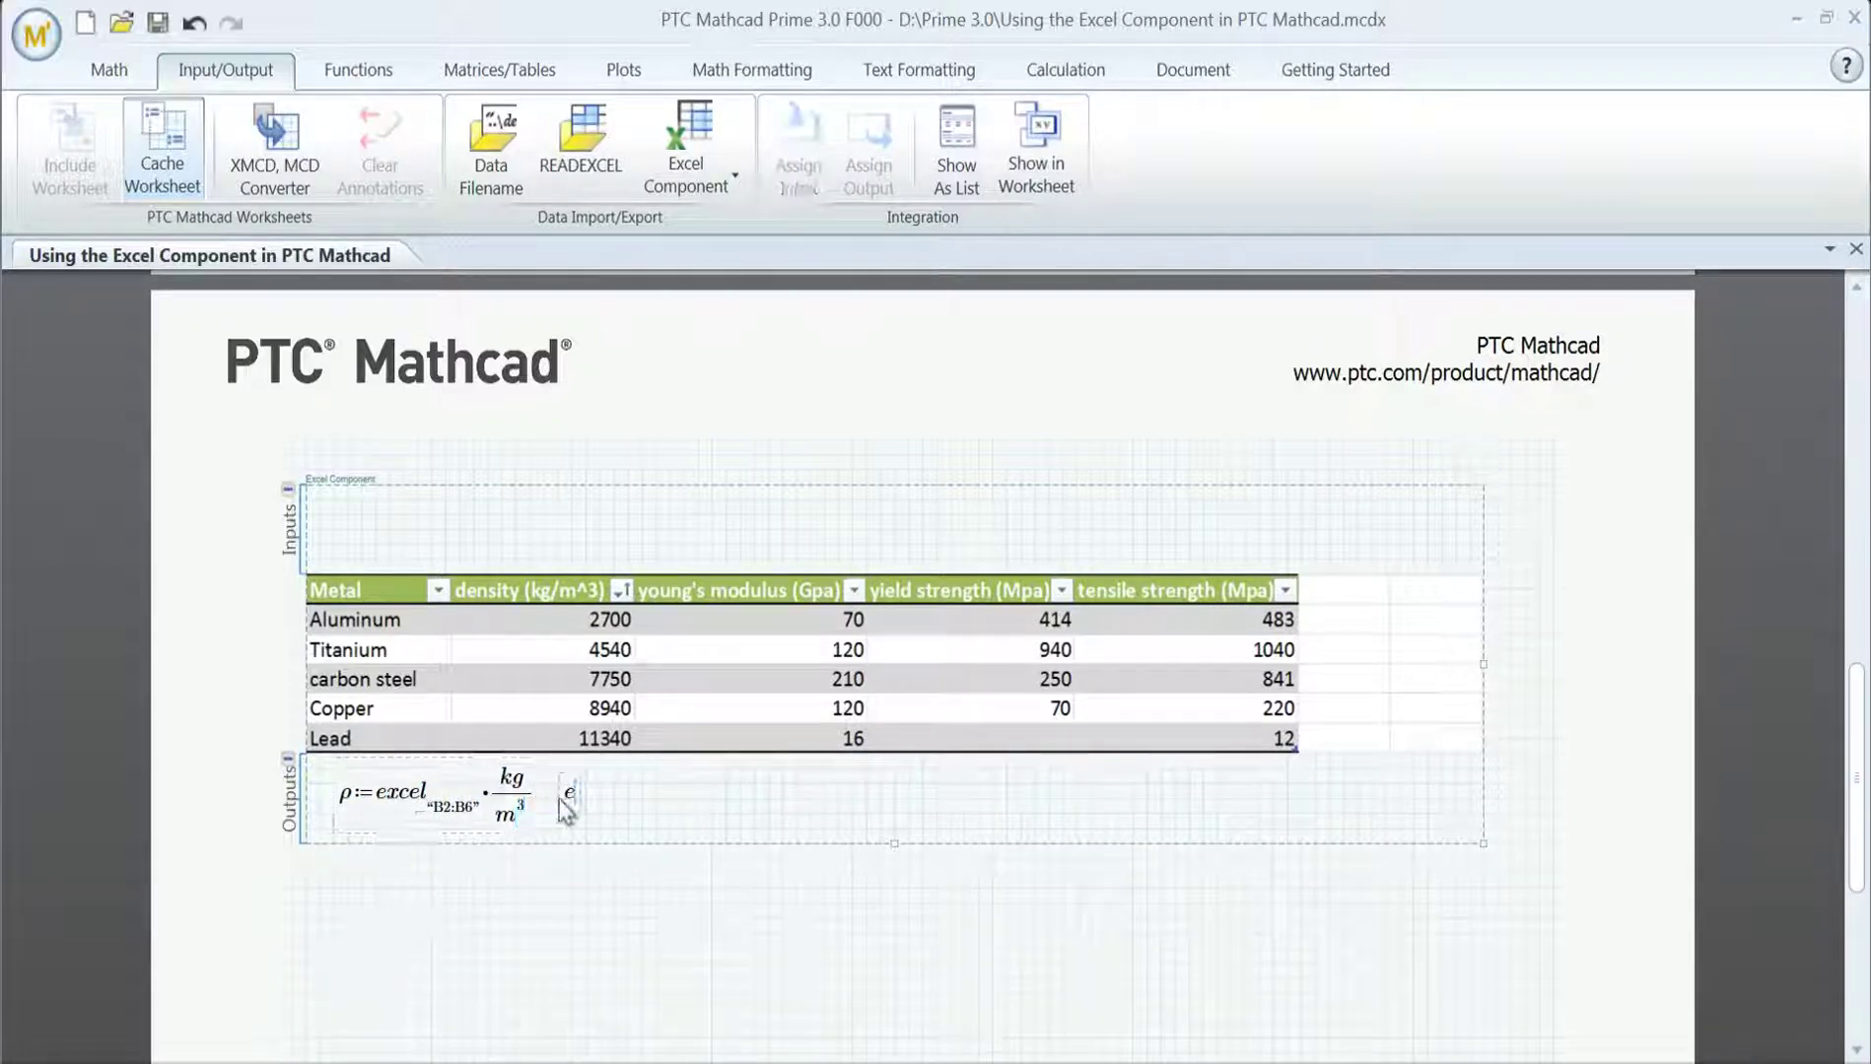
key("ctrl+g")
type(":excel(\"C2:C6\")*GPa")
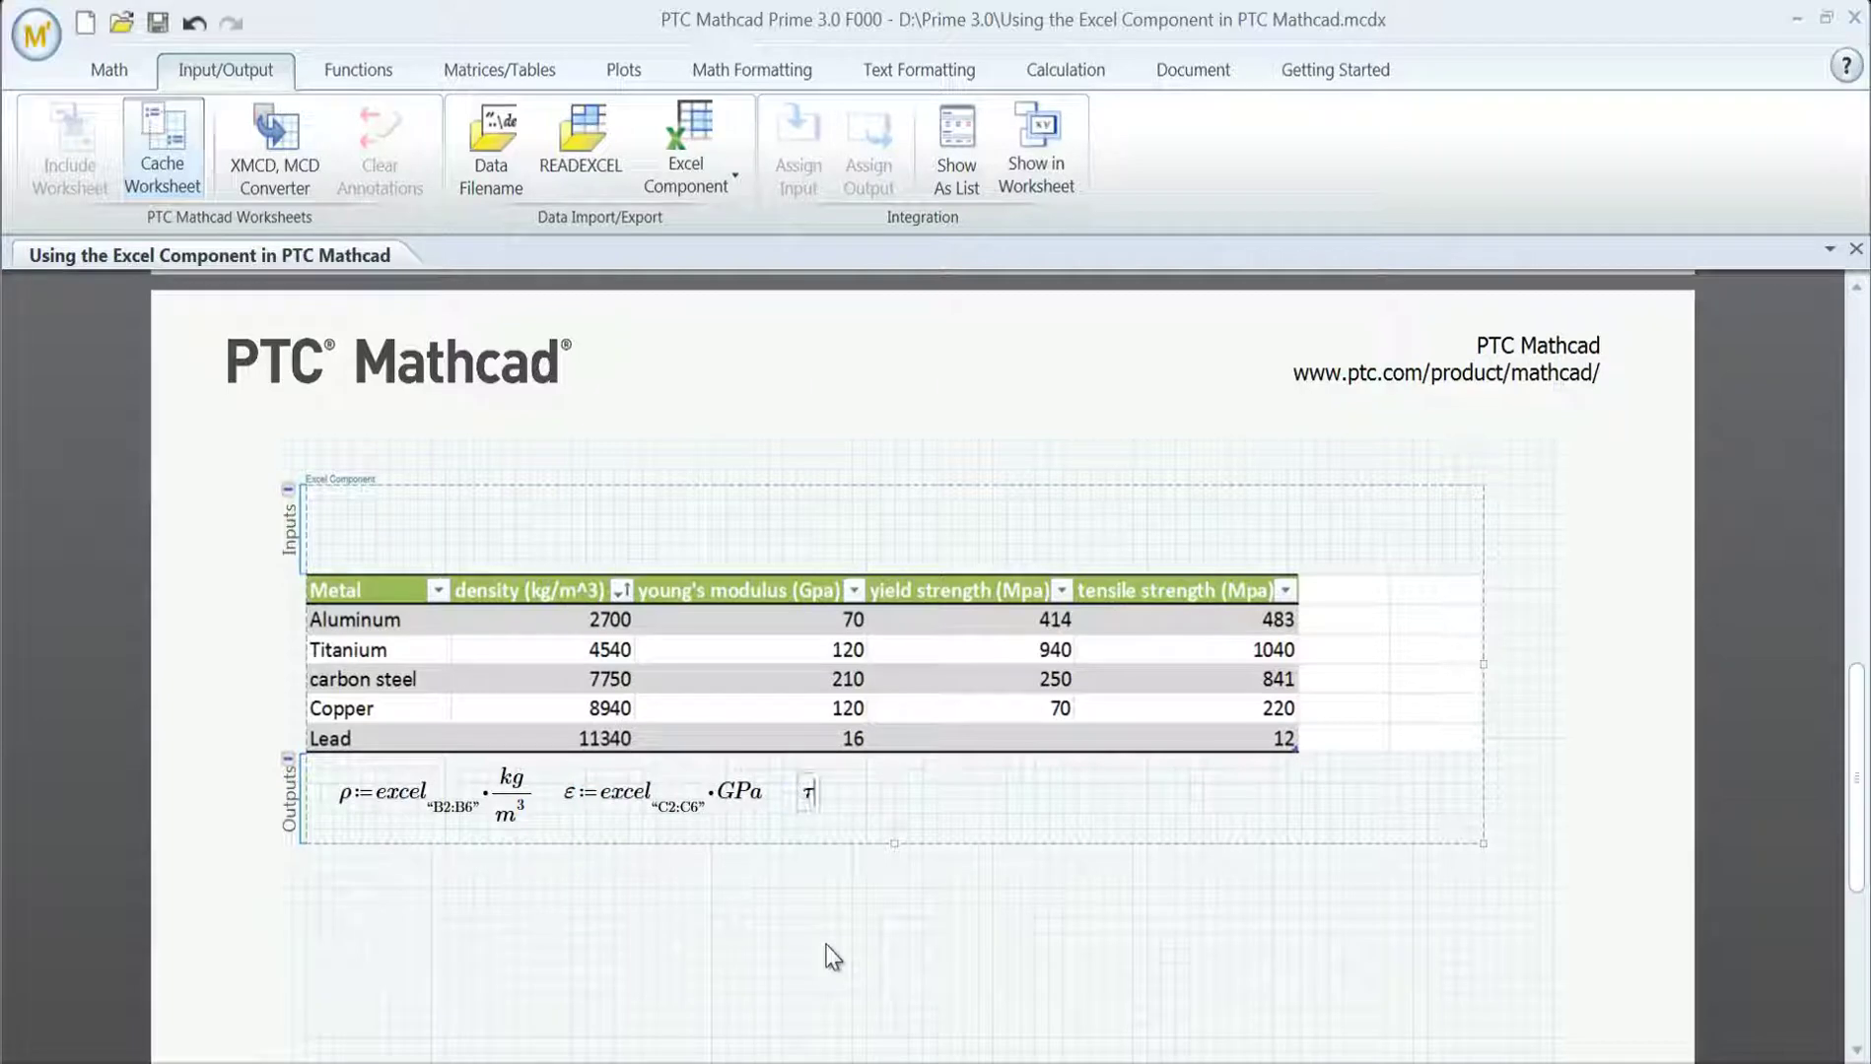
type(":excel(\"D2:D6\")*MPa")
left_click(1044, 797)
type("s")
key("ctrl+g")
type(":excel(\"E2:E6\")*MPa")
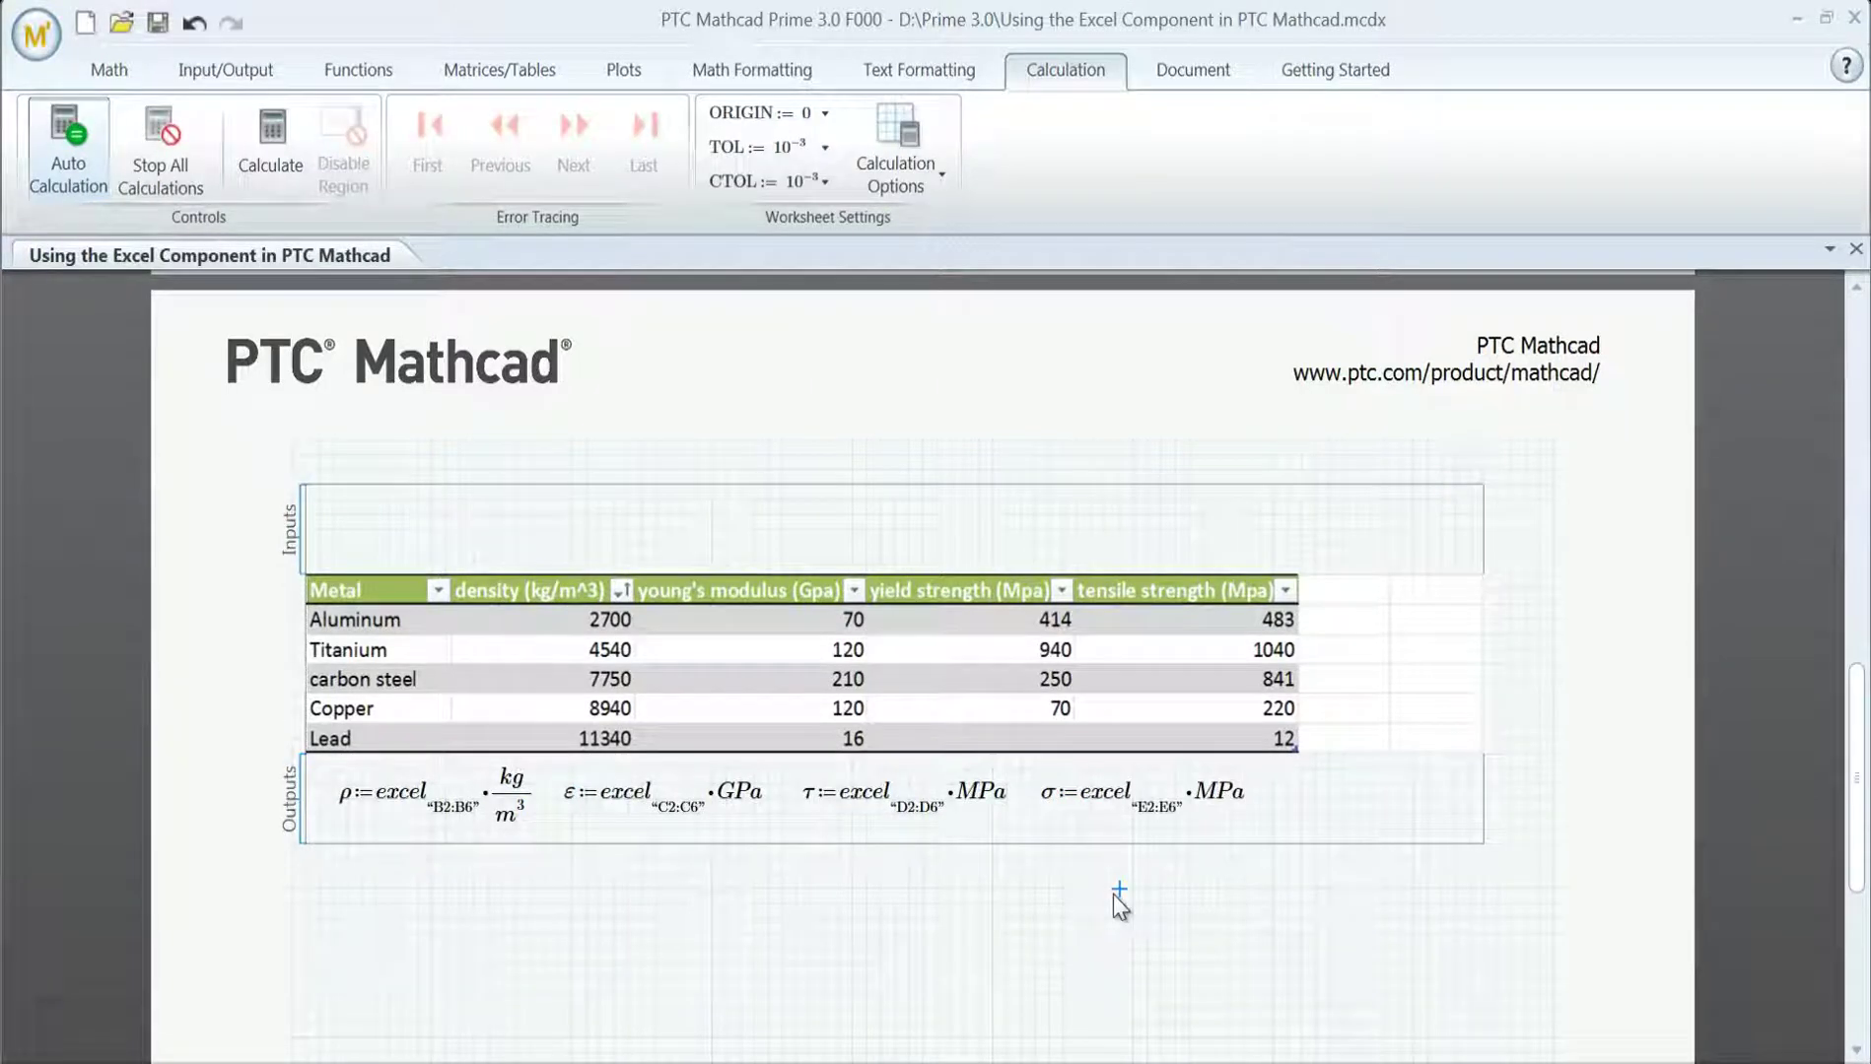
Step: Evaluate ρ, ε, τ and σ as result vectors below the outputs
left_click(331, 928)
type("p")
key("ctrl+g")
type("=")
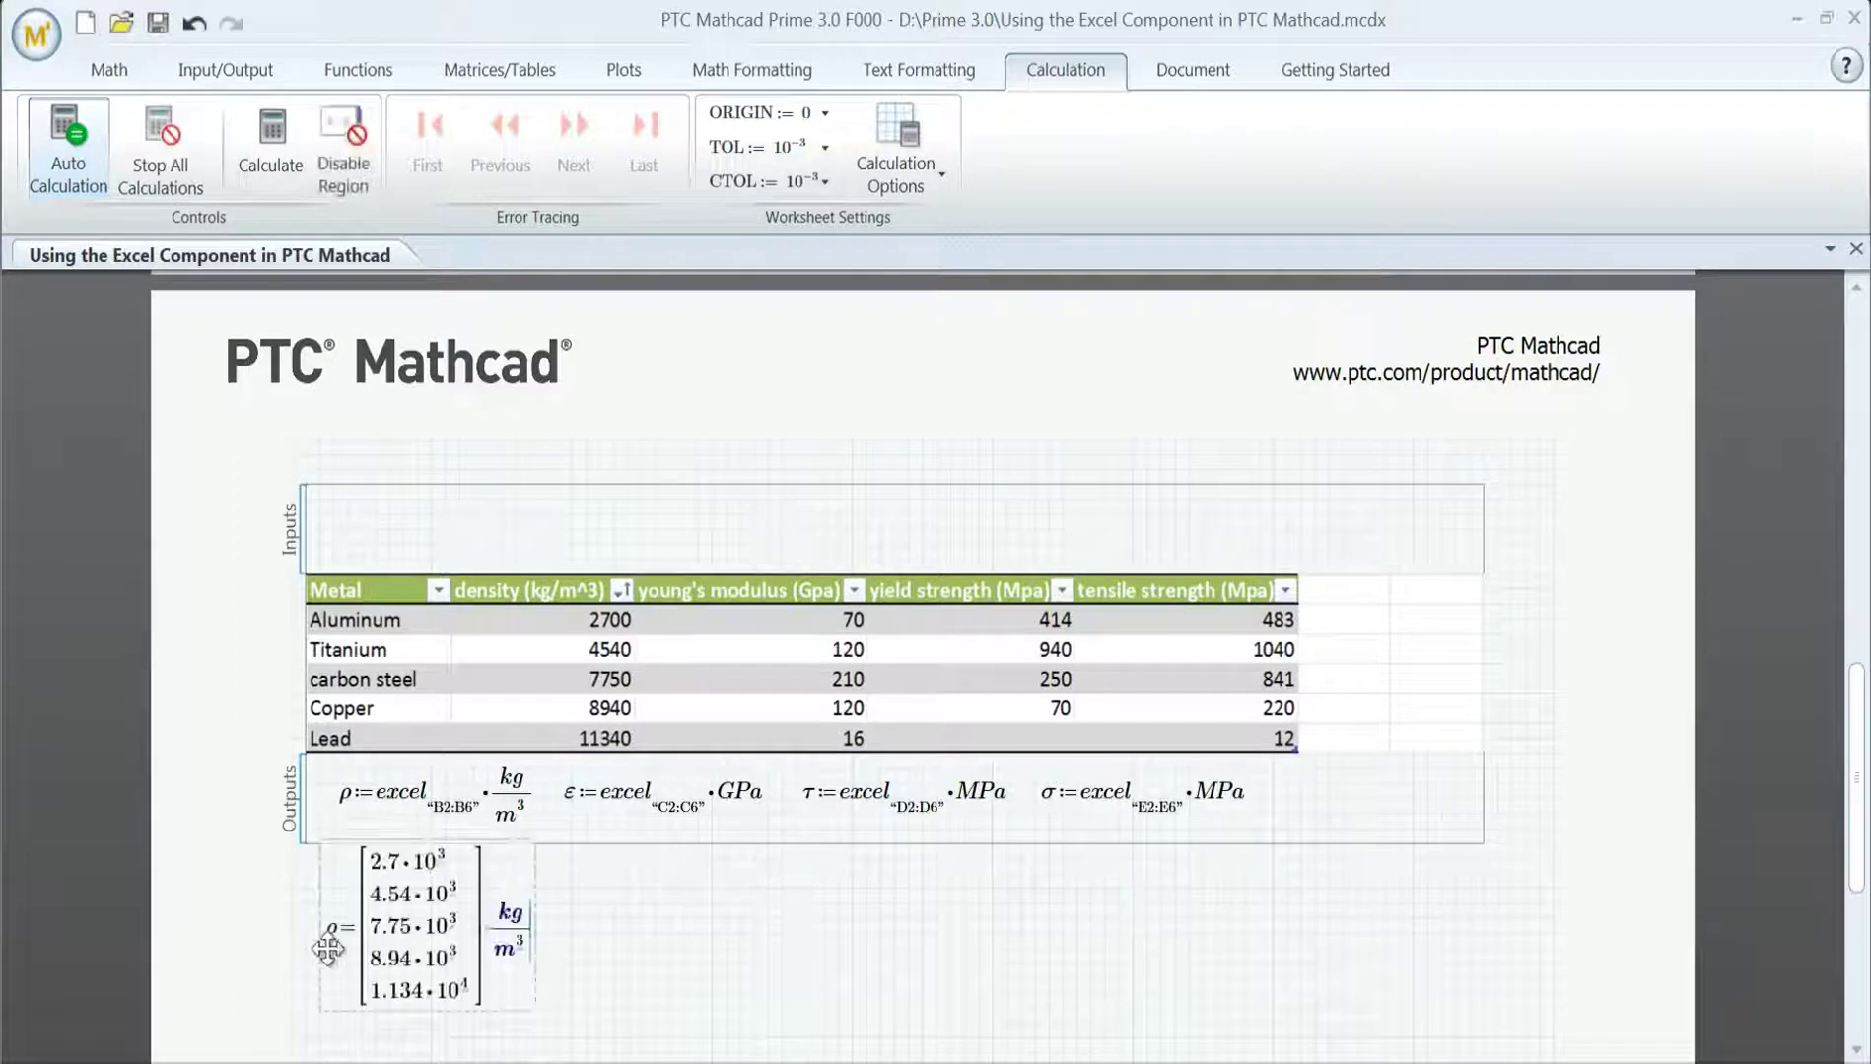
left_click_drag(327, 950, 328, 979)
left_click(558, 950)
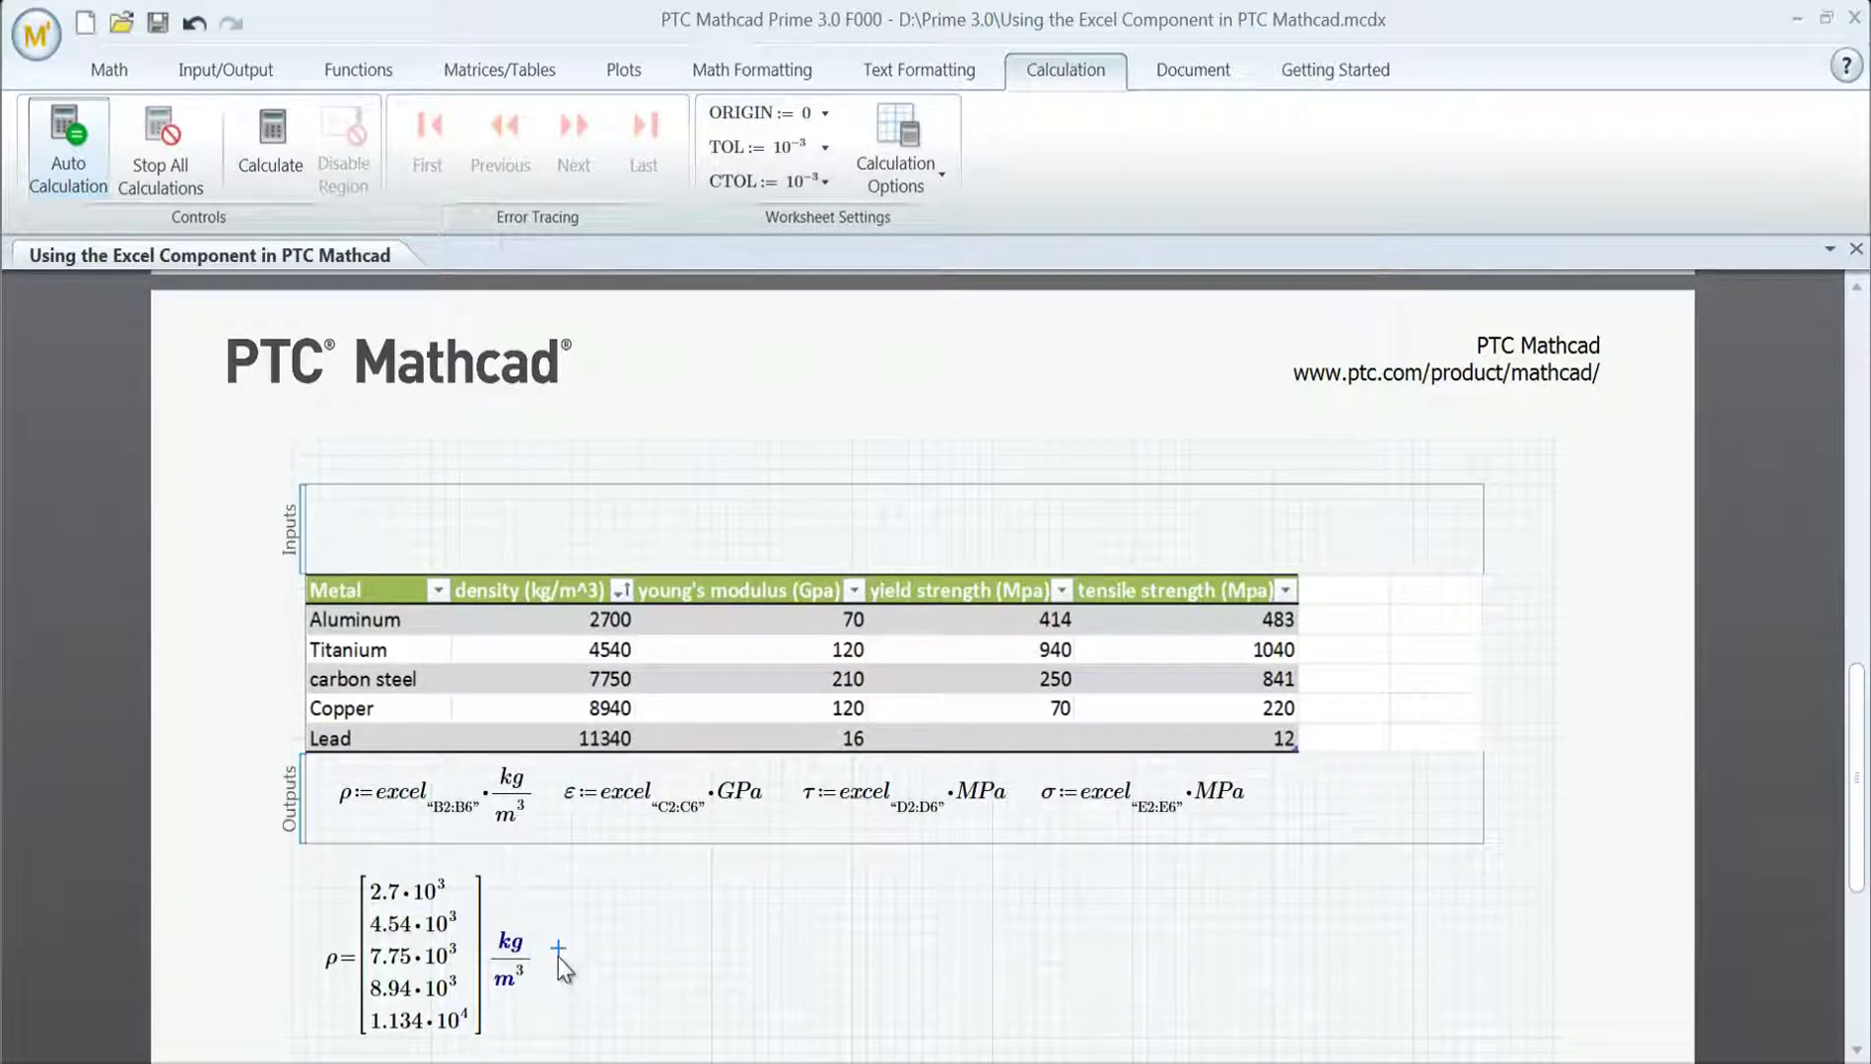
type("εe")
key("ctrl+g")
type("=")
left_click(789, 958)
type("t")
key("ctrl+g")
key("equal")
left_click(1020, 958)
type("s")
key("ctrl+g")
type("=")
scroll(400, 367, "down", 1)
Step: Define a five-value hardness vector and send it into cell F2 via the Inputs area
left_click(405, 377)
type("hardness:")
key("ctrl+m")
type("95")
key("Down")
type("36\t184\t2.5\t2.2")
left_click(380, 523)
type("excel[\"F2\":hardness")
key("Return")
Step: Extend the table style over the new hardness and rating columns in the spreadsheet
double_click(1135, 689)
left_click(1275, 229)
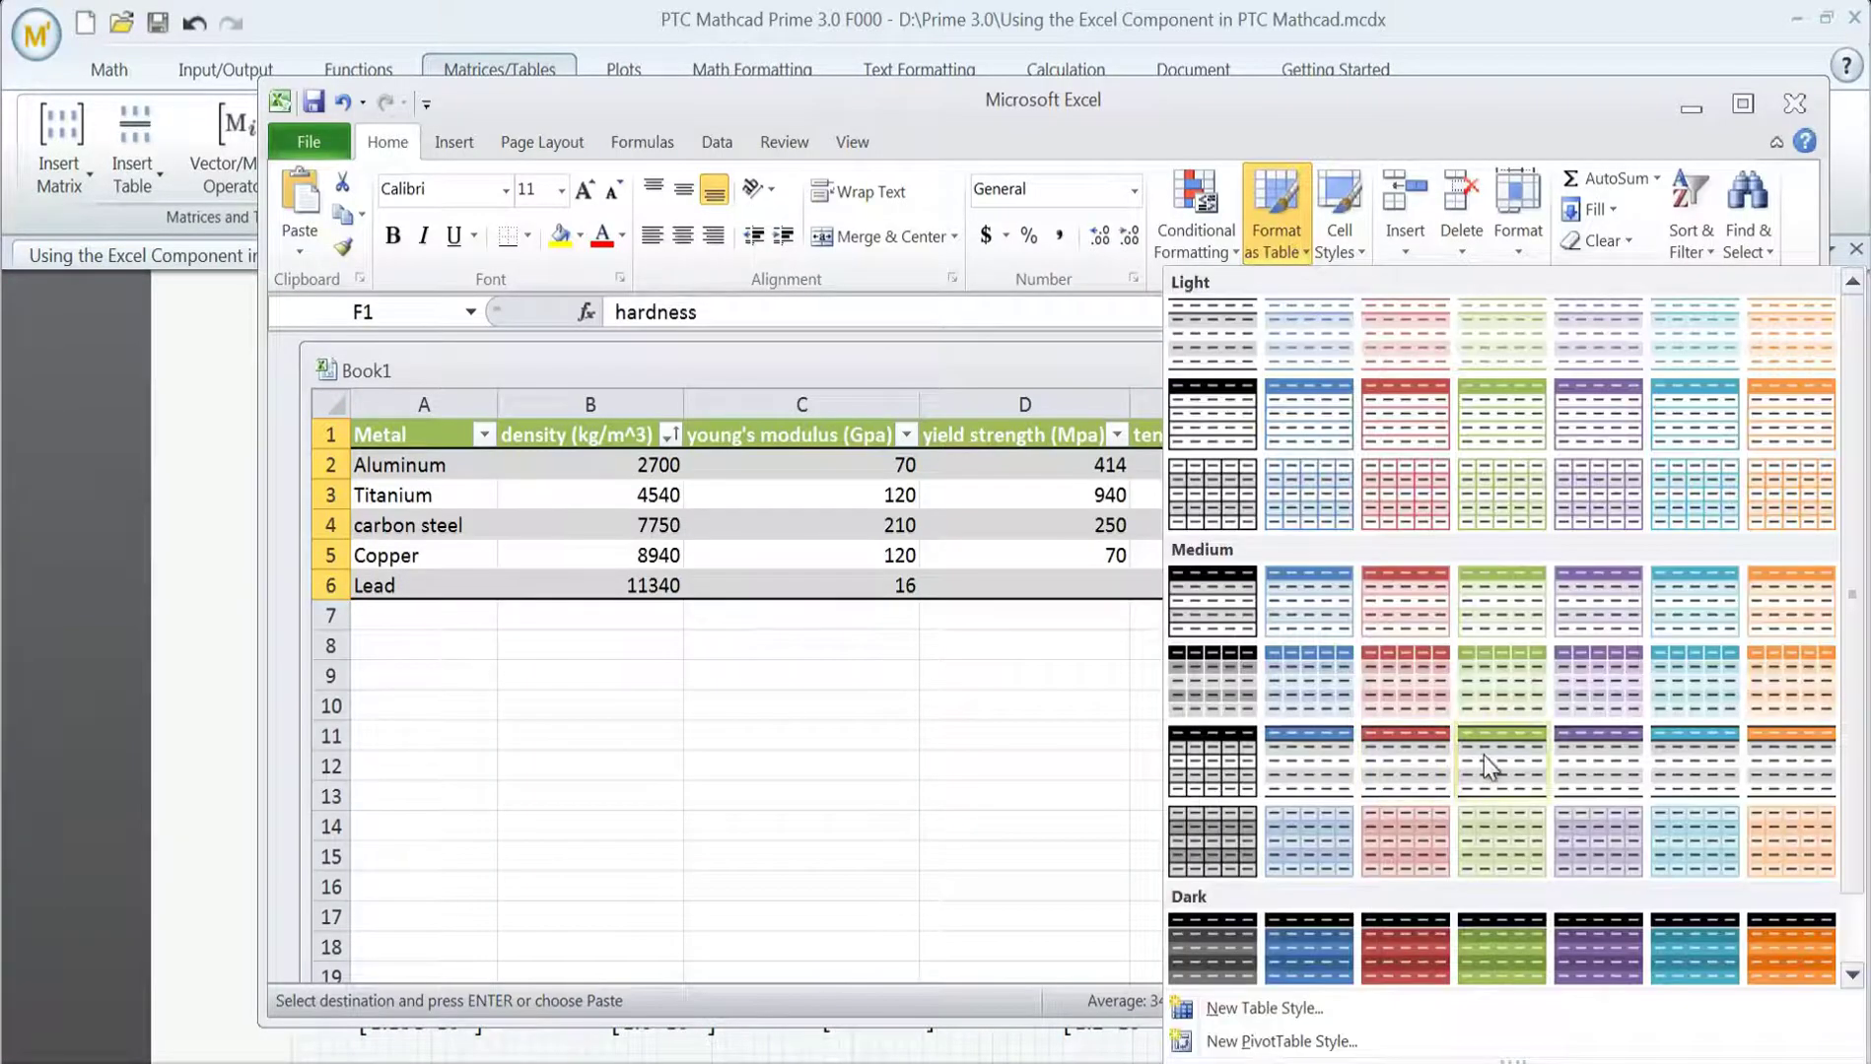
left_click(1483, 756)
left_click(1798, 109)
scroll(1023, 658, "down", 2)
left_click(1286, 649)
type("hardness:excel.\"F2:F6")
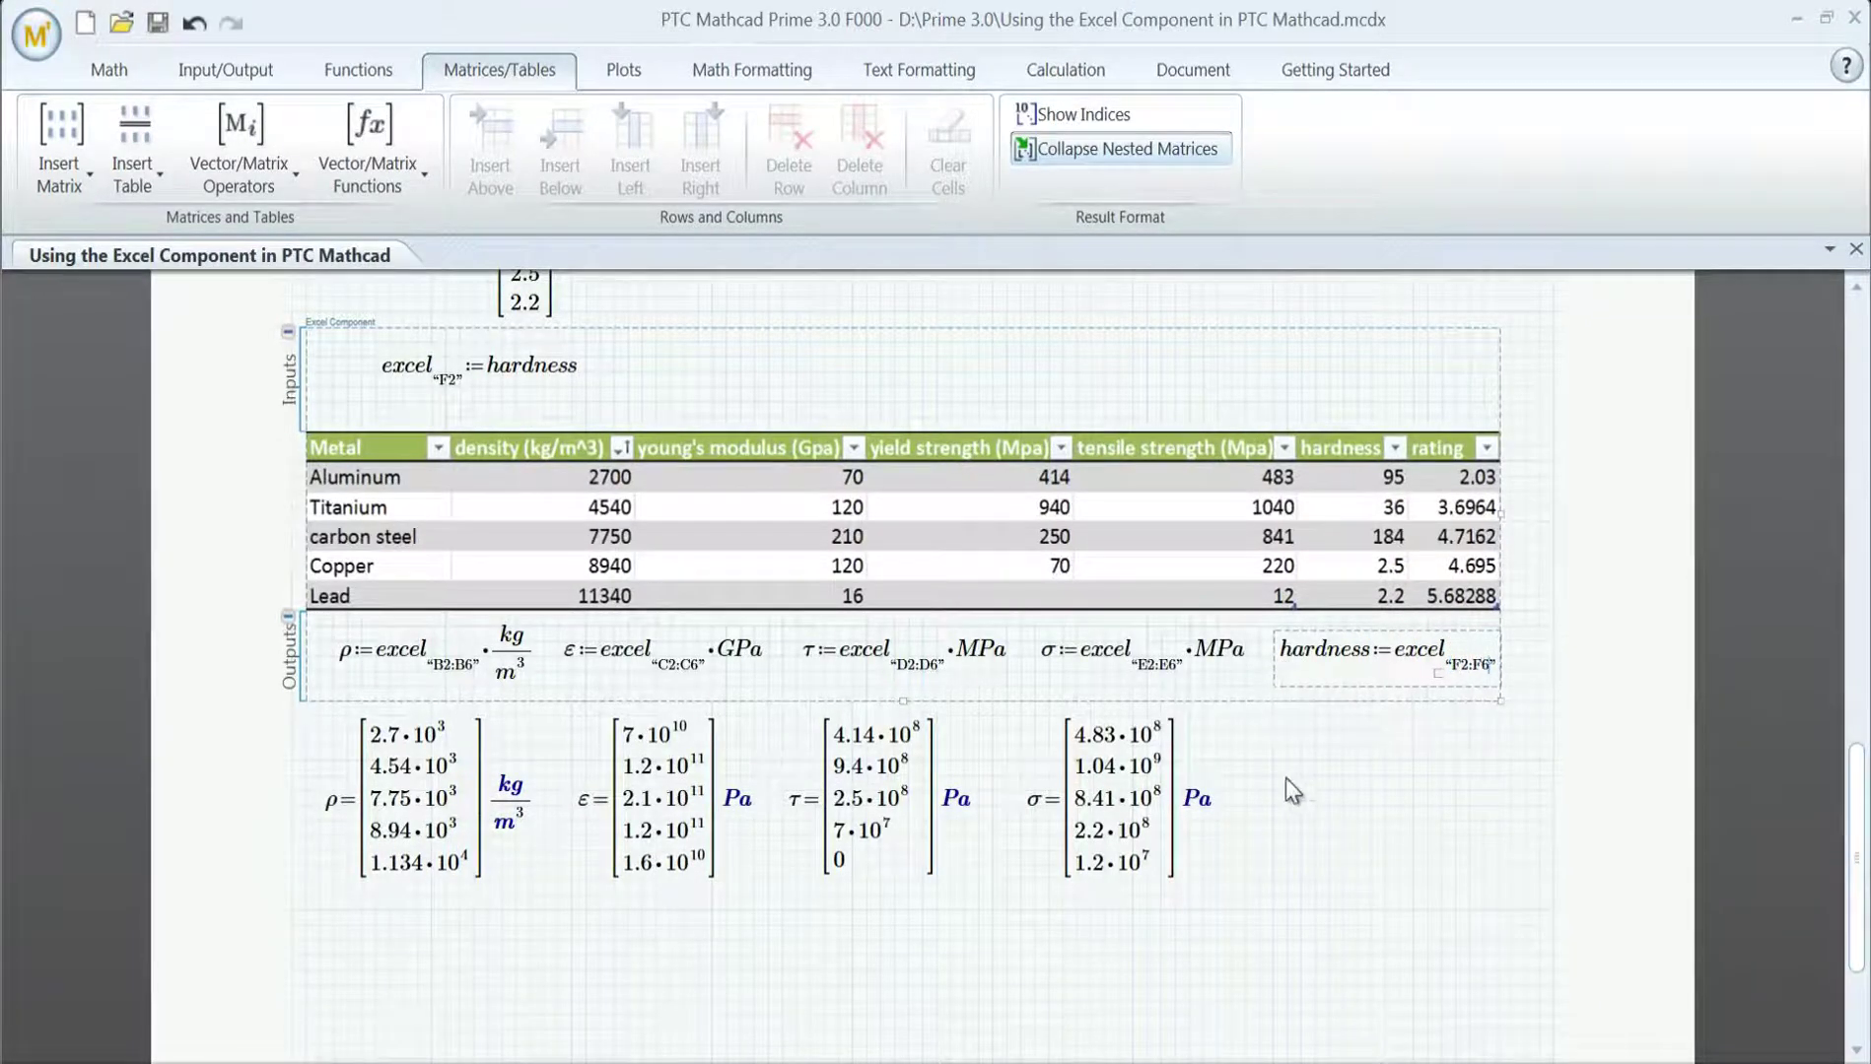
Step: Evaluate the hardness vector read back from F2:F6 beside σ
left_click(1253, 795)
type("hardness =")
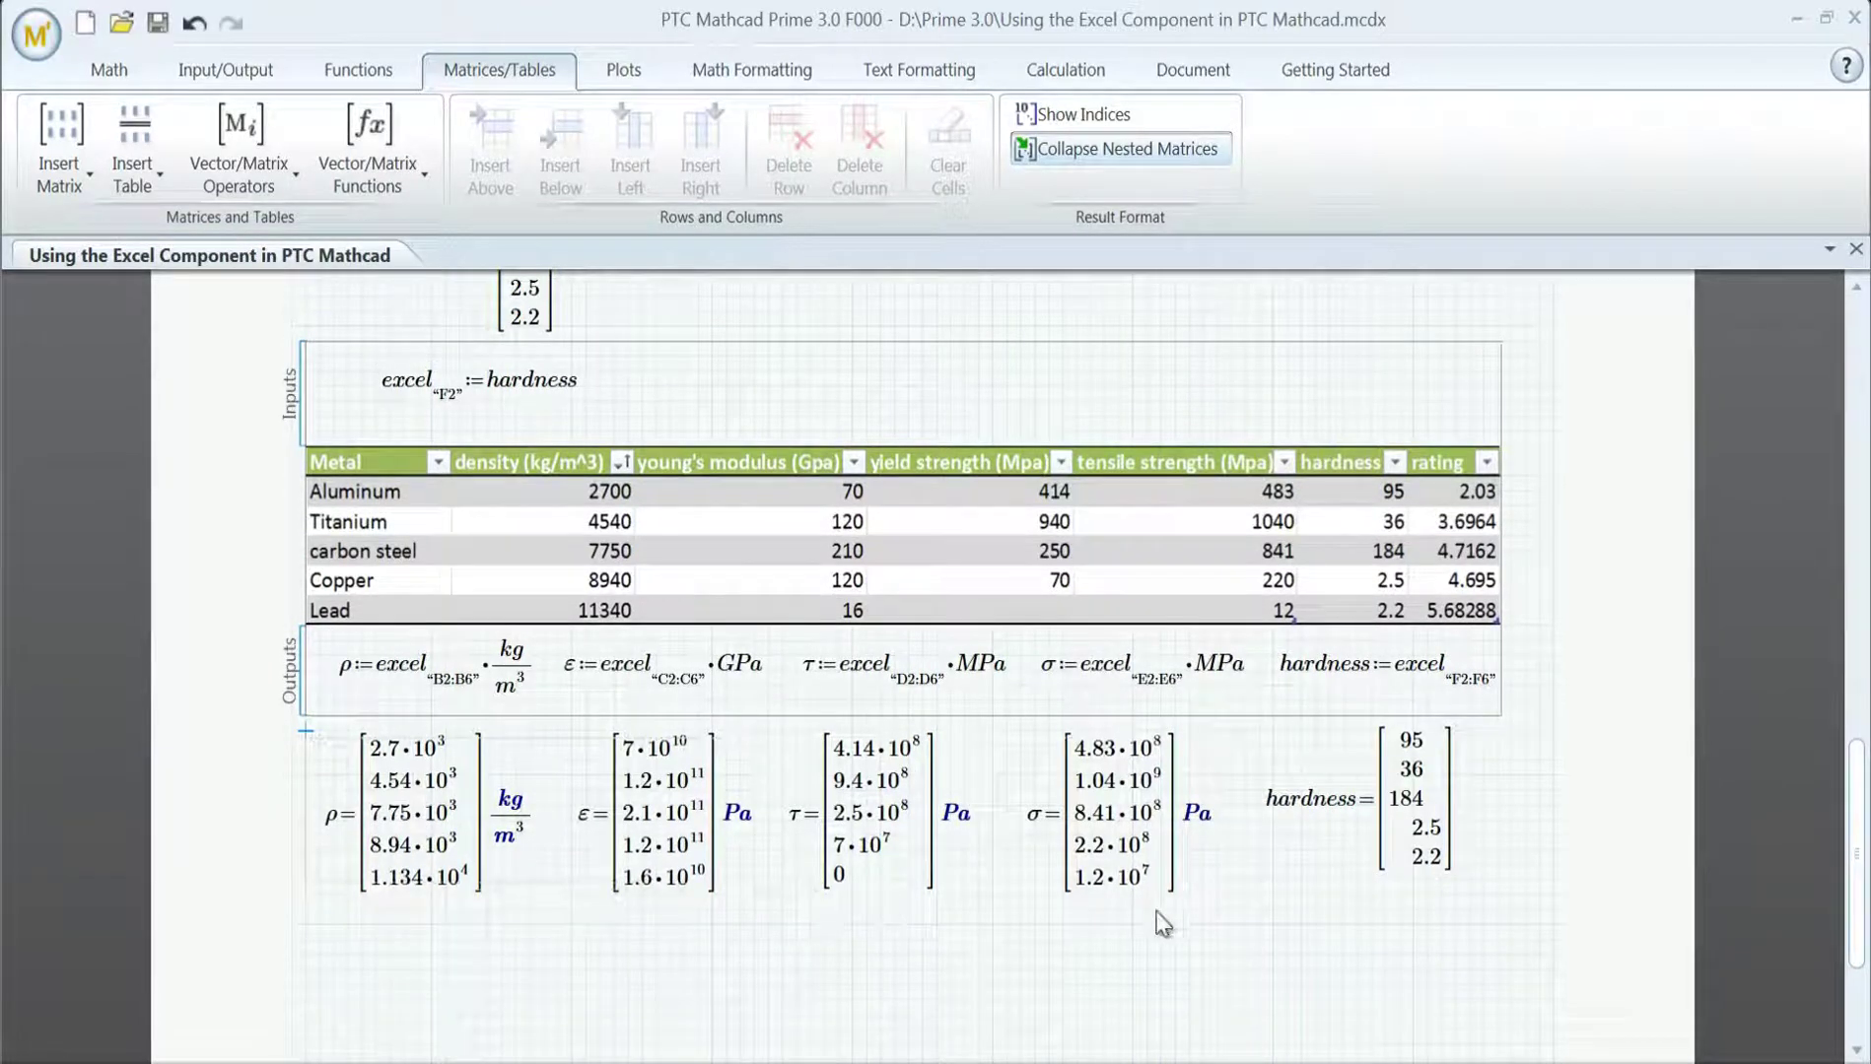